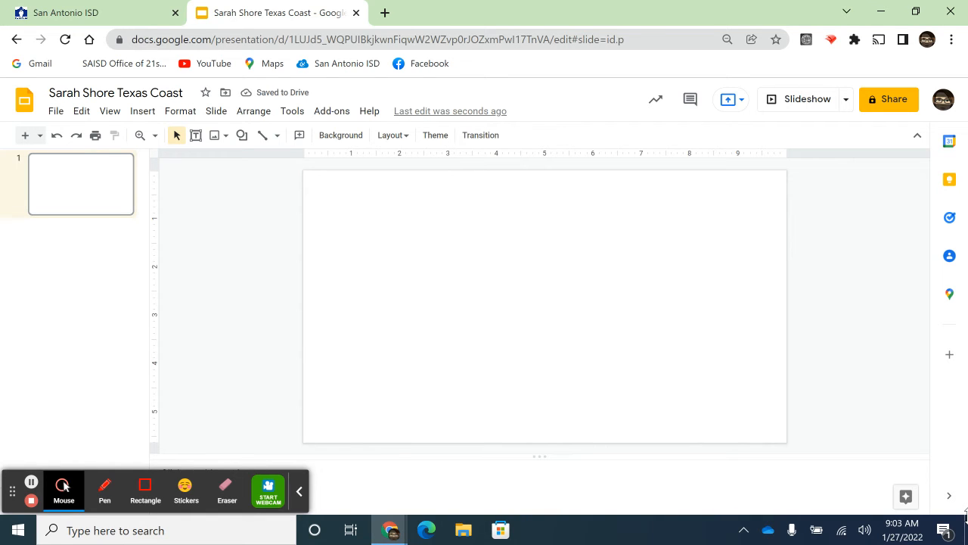
Try the Title only layout on the slide, and return the slide to the Blank layout
left_click(408, 136)
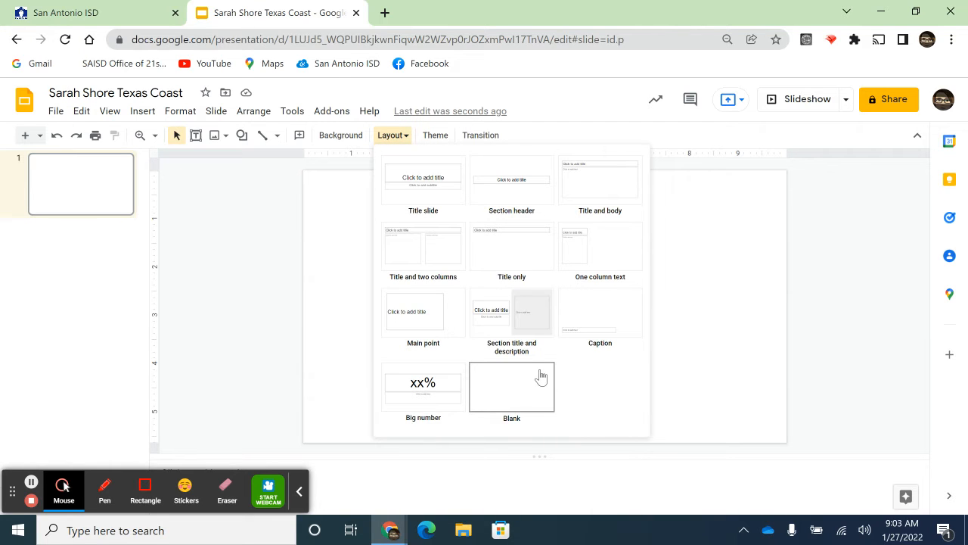
left_click(526, 241)
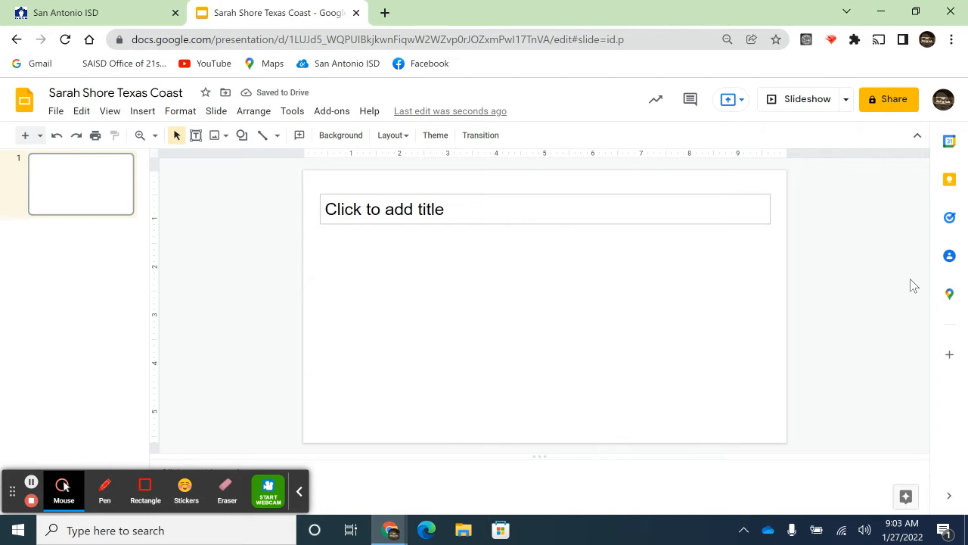
left_click(407, 137)
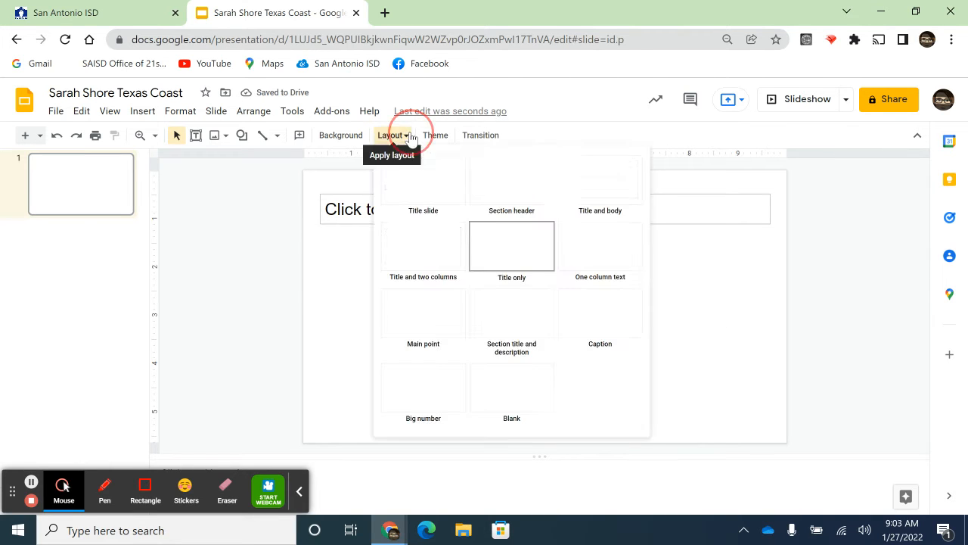
left_click(502, 376)
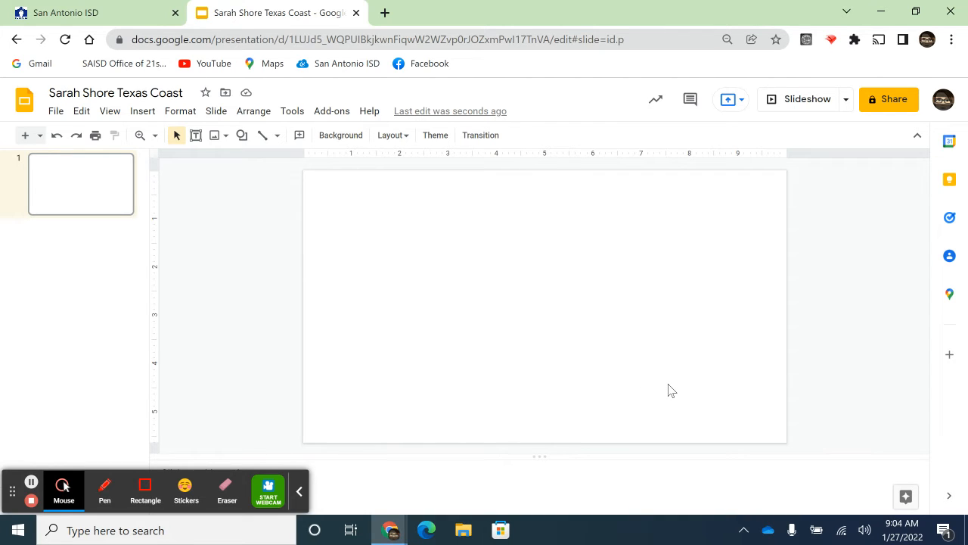
left_click(224, 137)
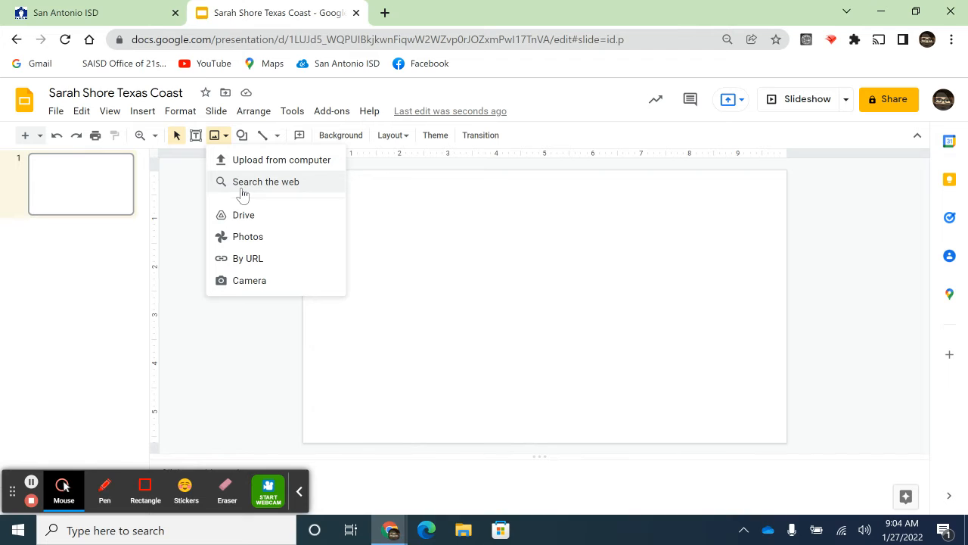
left_click(152, 115)
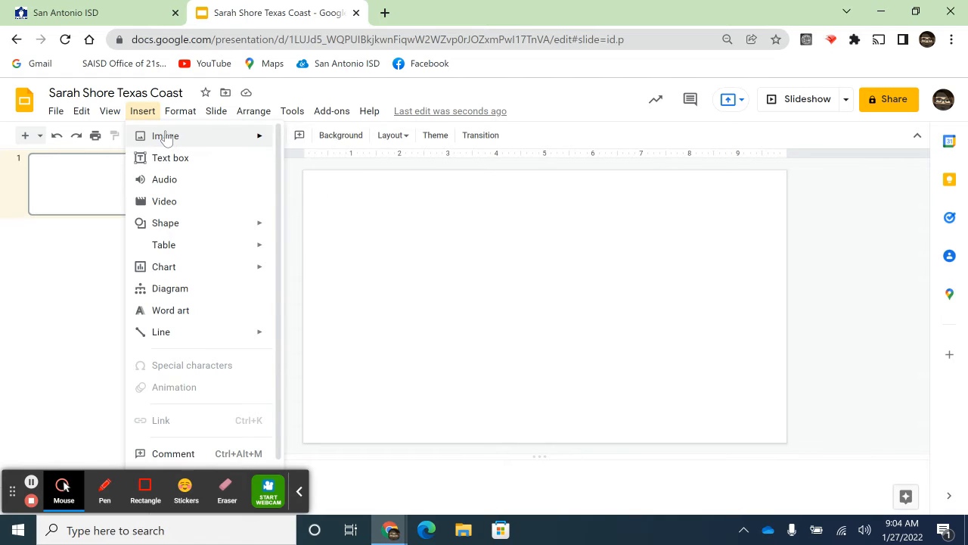
mouse_move(203, 138)
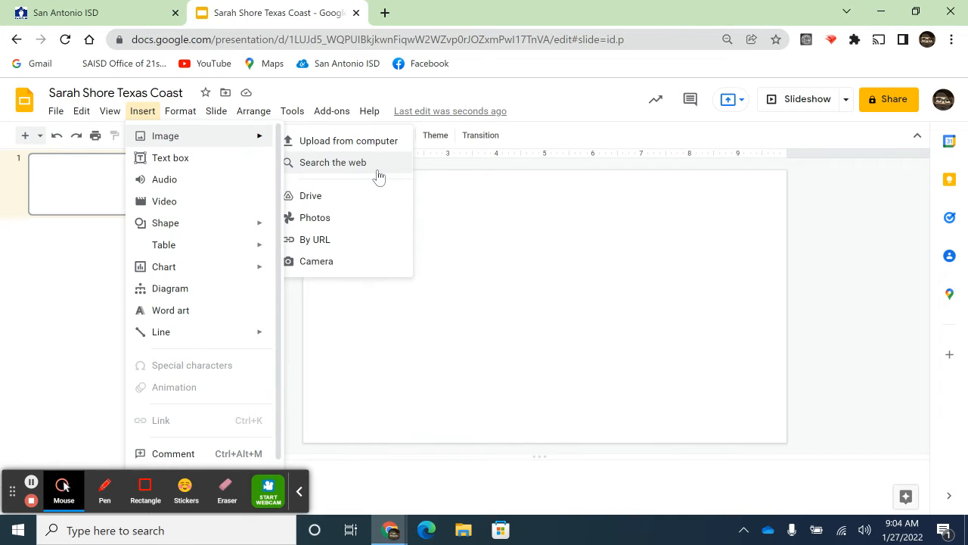
left_click(870, 227)
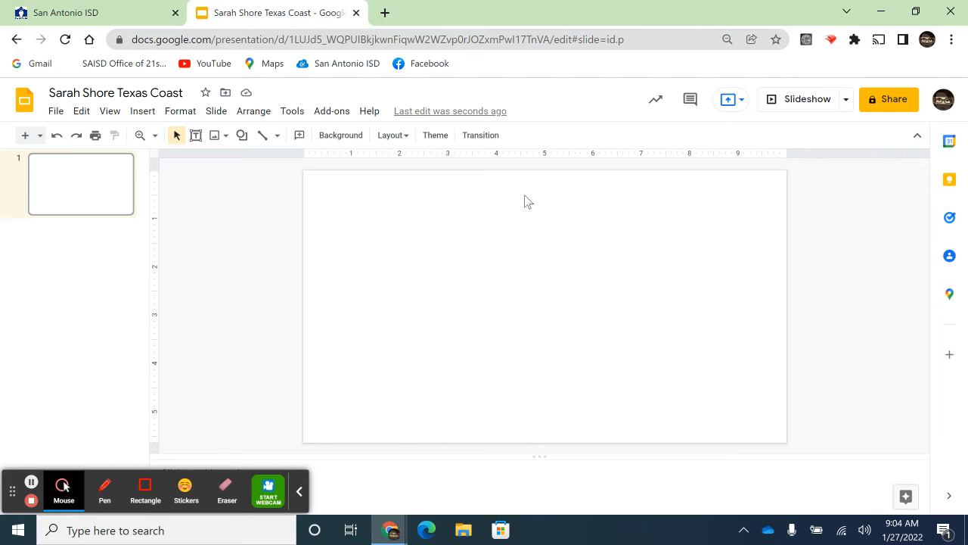
Search the web for images of "Texas Beach" from within the presentation
left_click(223, 137)
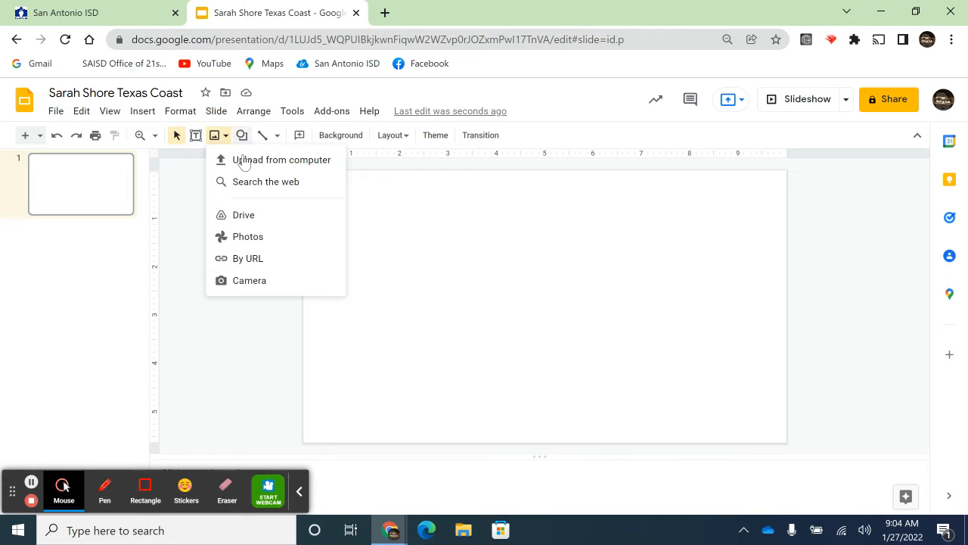
left_click(263, 195)
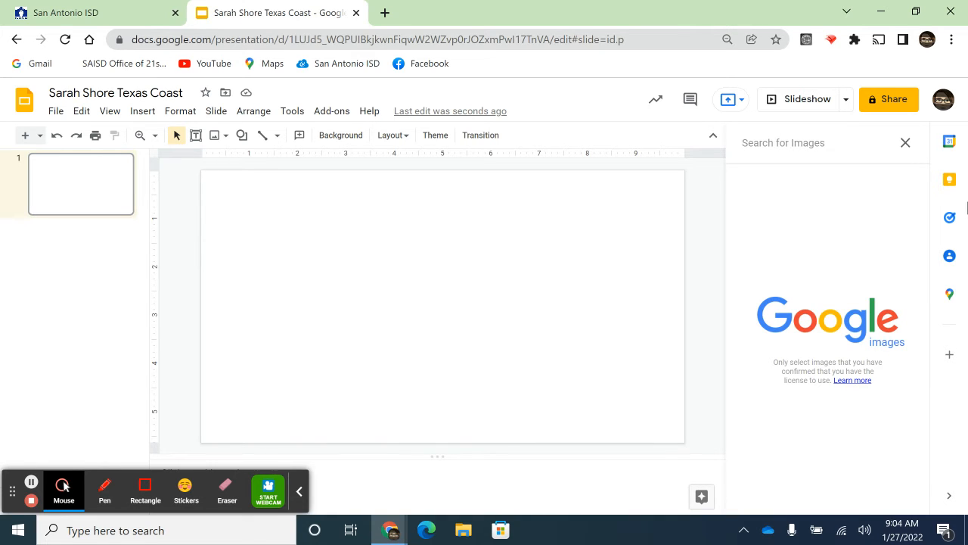
type("Texa")
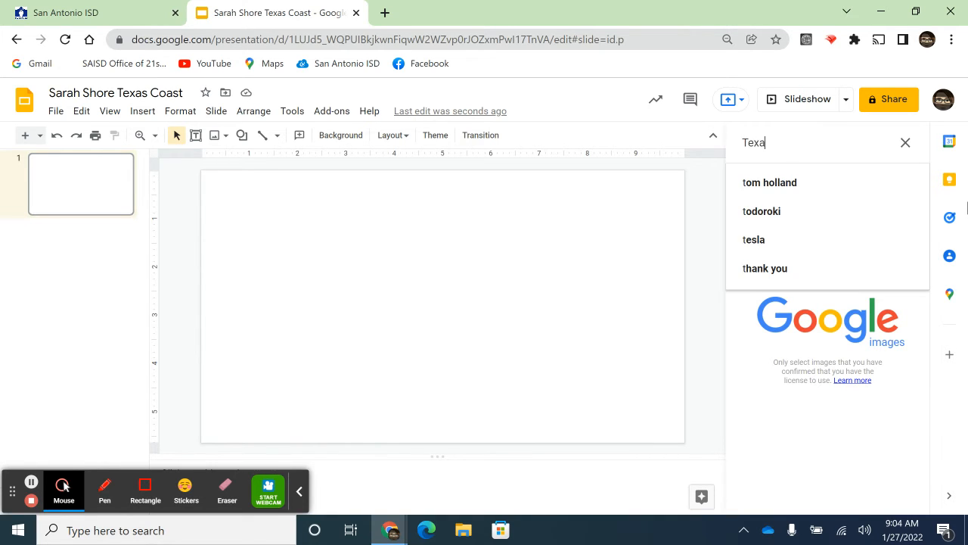
type("s Beac")
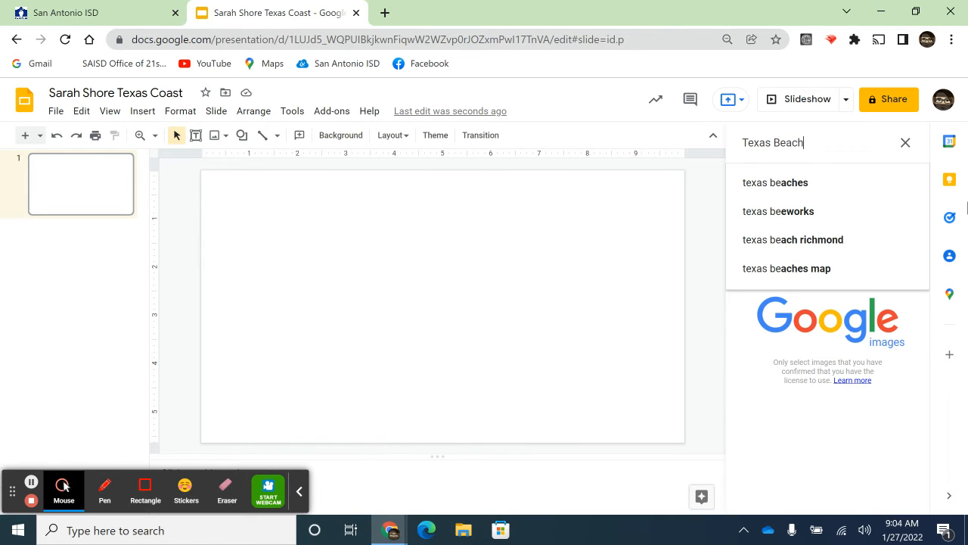
type("h")
key("Return")
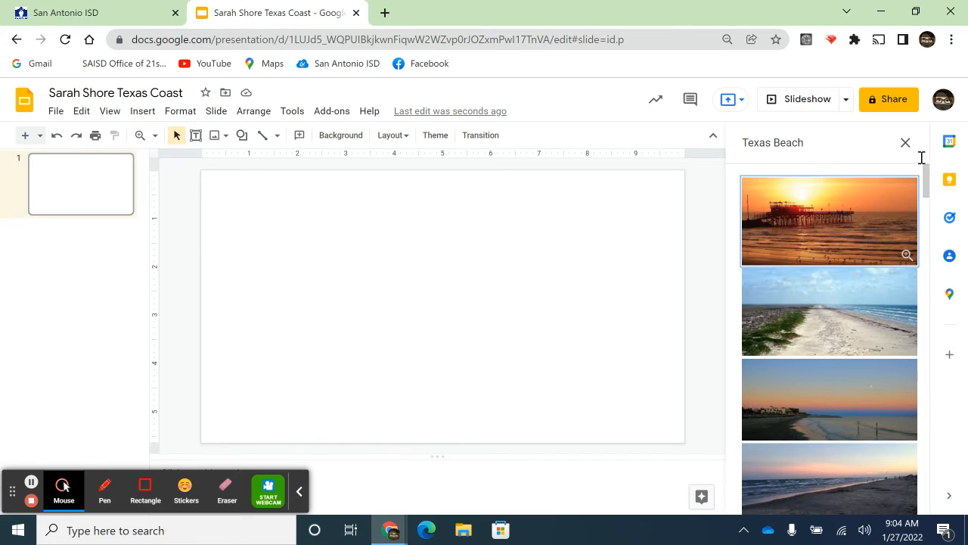
Insert the picture of the fenced sandy path and shrink it toward the slide's upper-left corner to about two-fifths of the slide's width
scroll(863, 306, "down", 3)
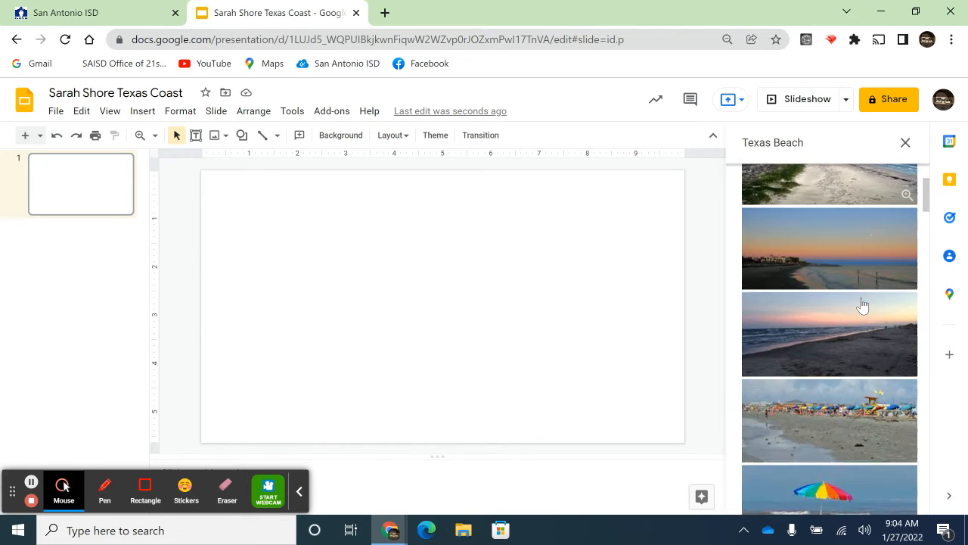
scroll(862, 305, "down", 2)
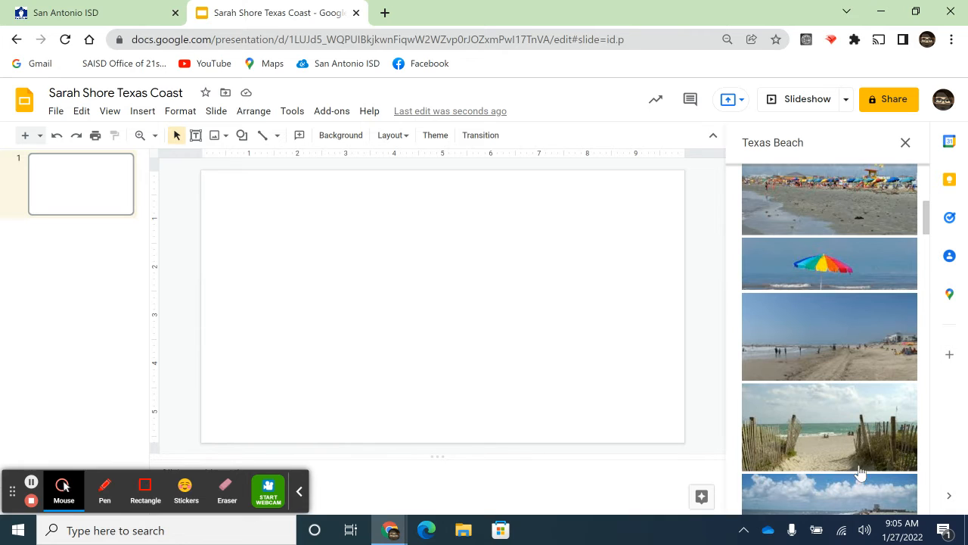
scroll(860, 461, "down", 2)
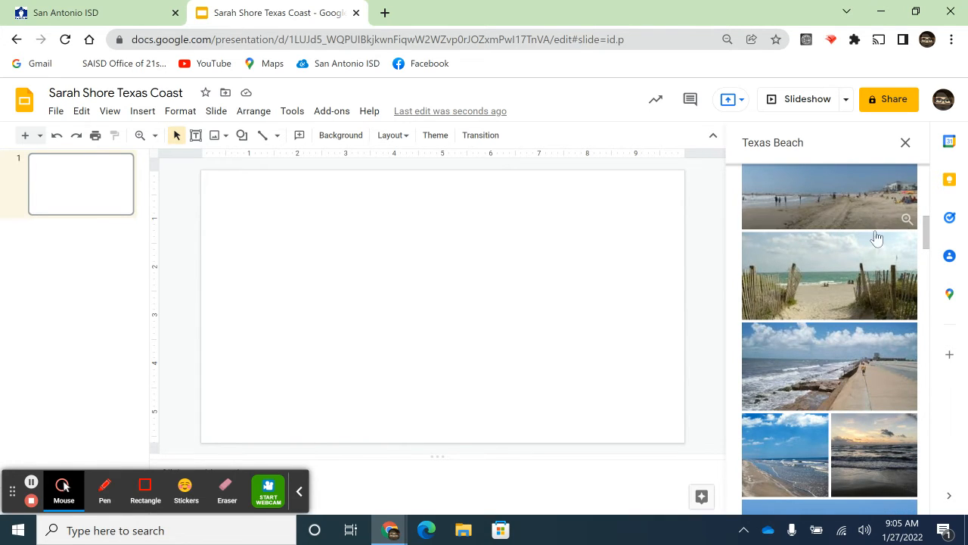
left_click(882, 314)
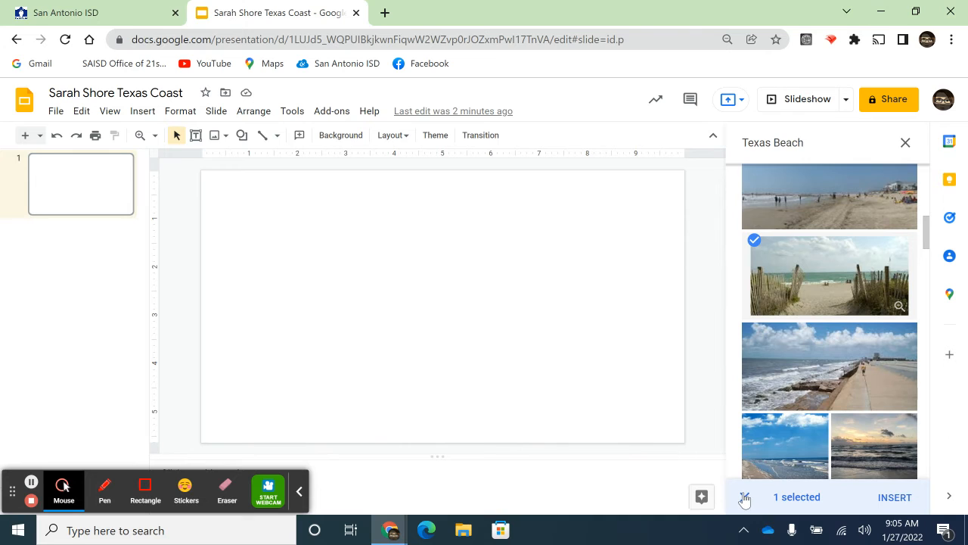
left_click(894, 501)
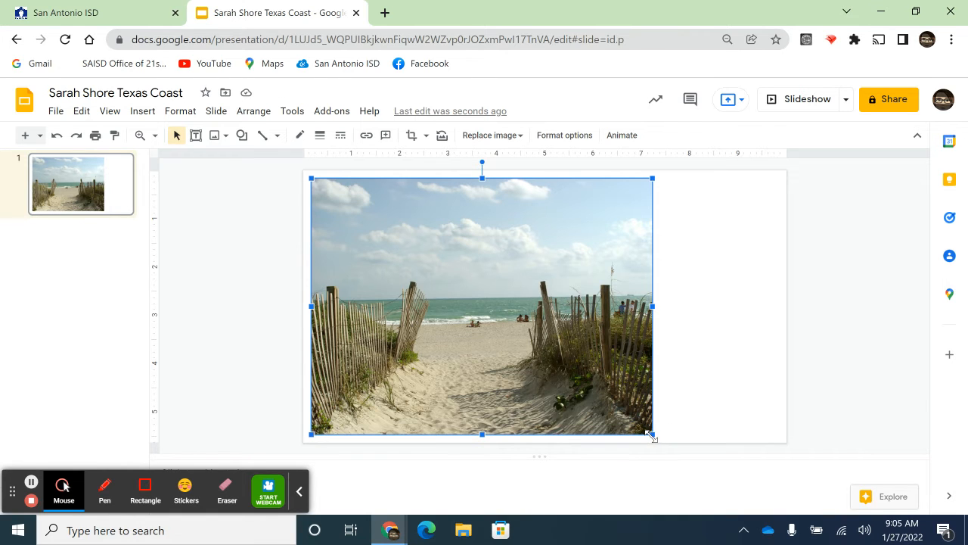
left_click_drag(651, 436, 510, 274)
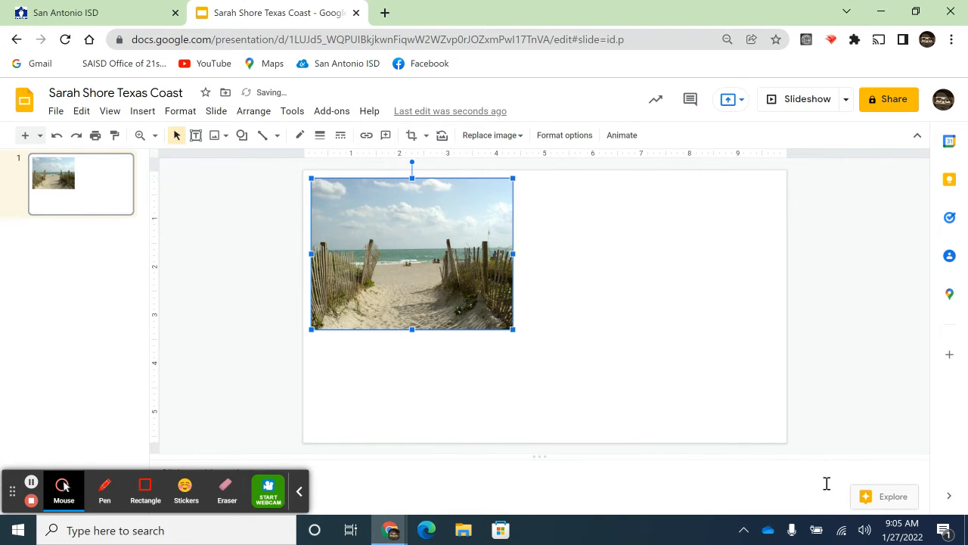
left_click(707, 403)
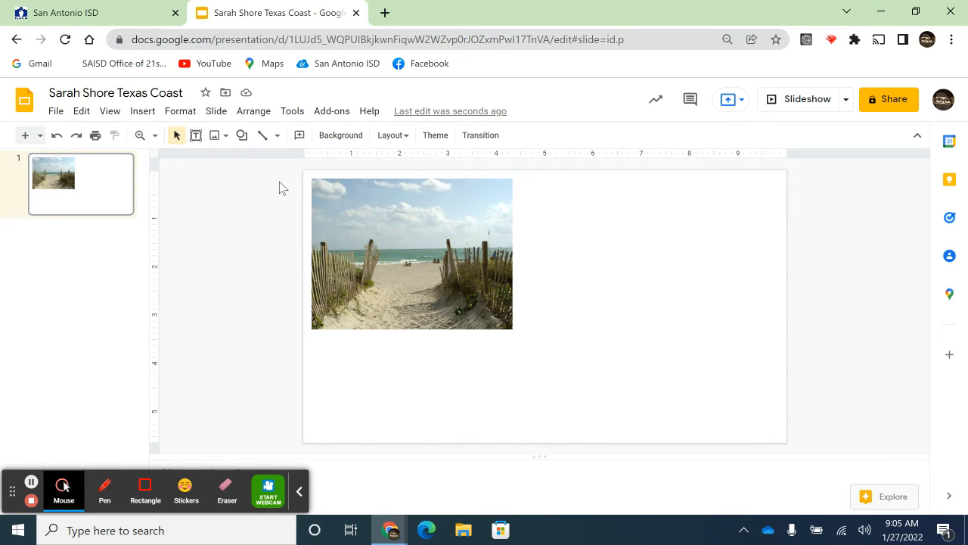
Insert the Texas Beach web picture of the man walking two dogs onto the same slide
left_click(225, 138)
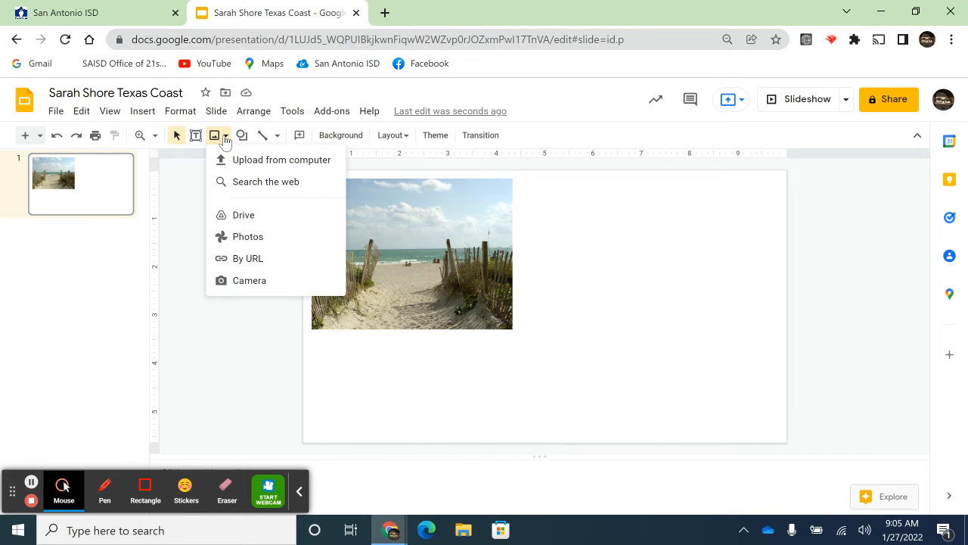
left_click(242, 185)
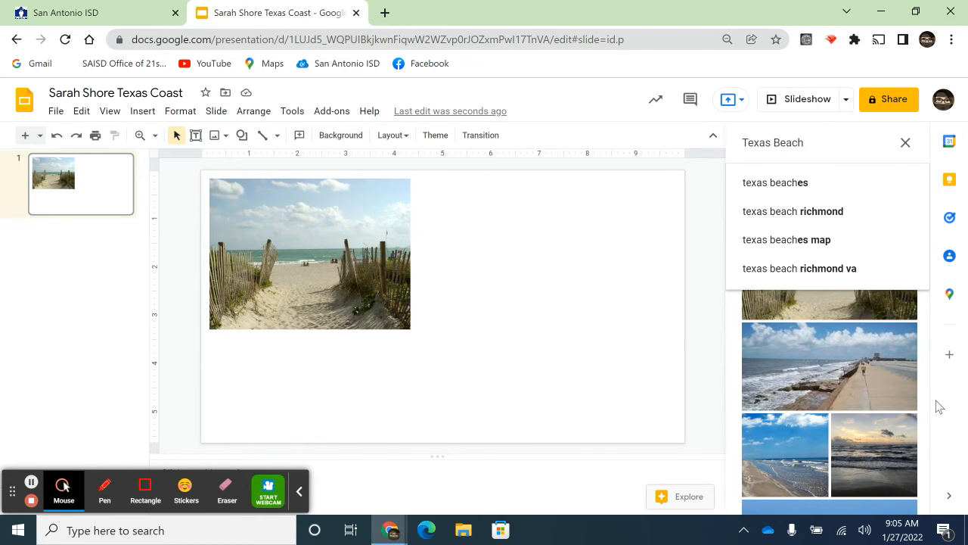
scroll(918, 404, "down", 5)
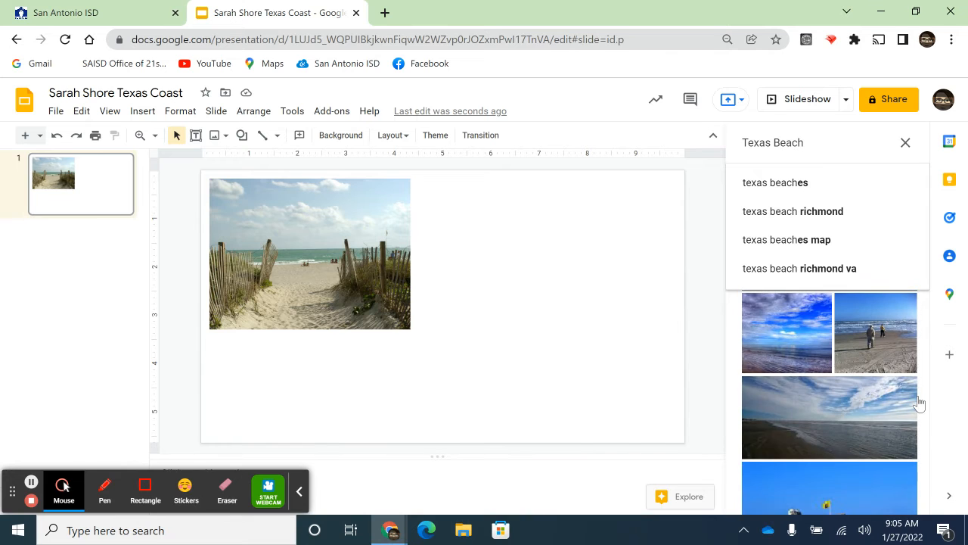
scroll(918, 405, "down", 5)
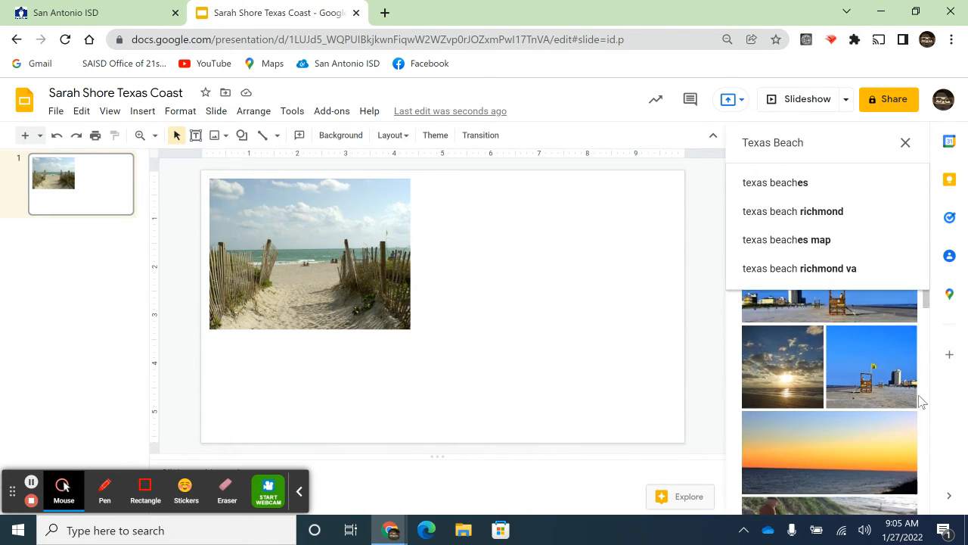
scroll(921, 402, "down", 1)
scroll(921, 395, "down", 1)
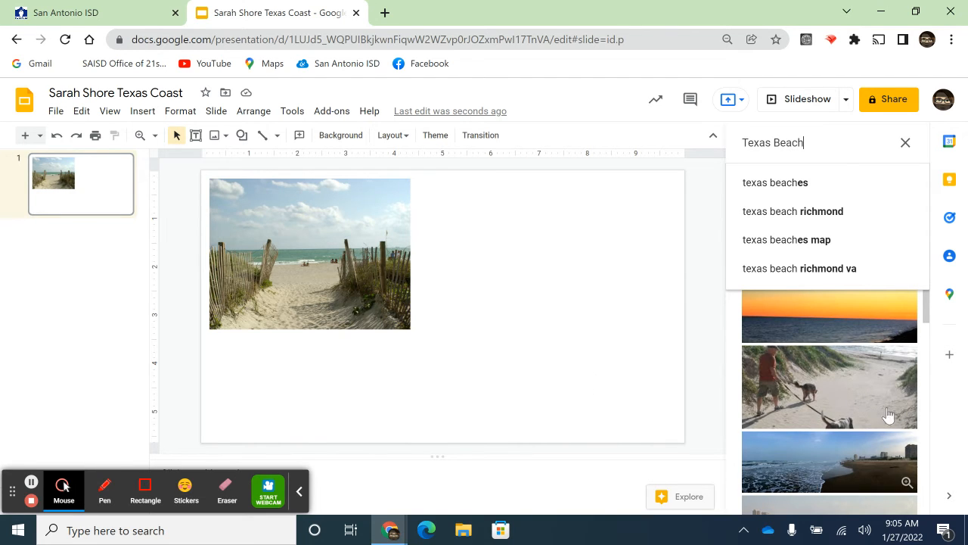
left_click(885, 398)
left_click(886, 401)
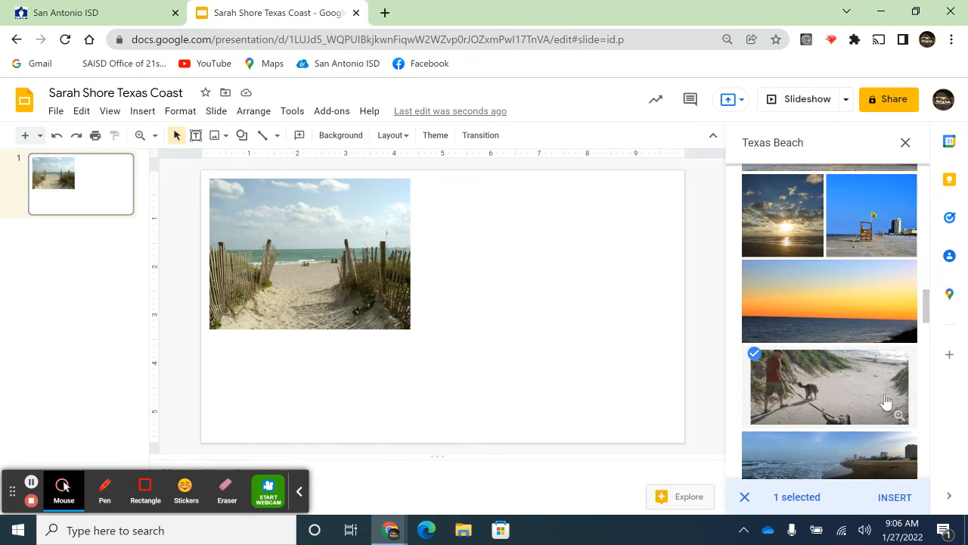
left_click(900, 502)
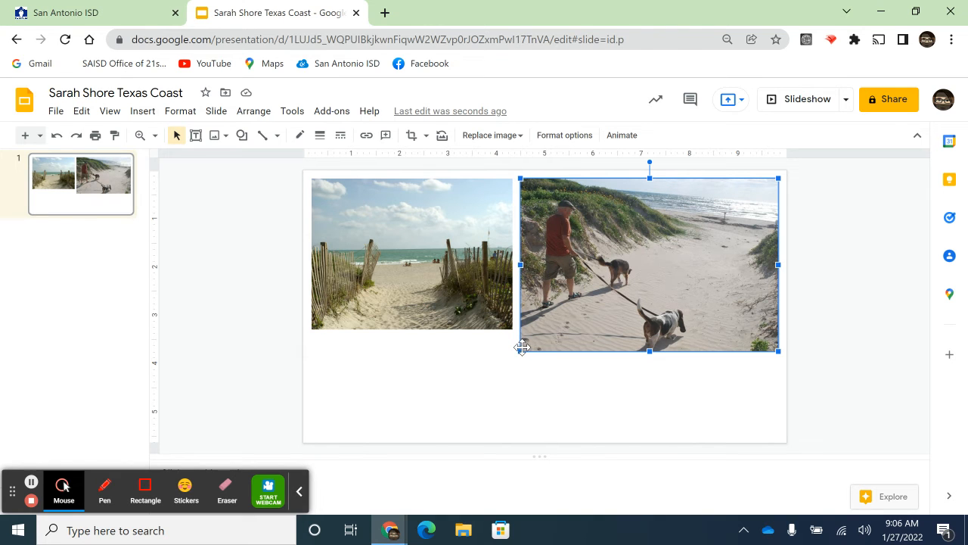
Shrink the dog-walking picture to about two-fifths of the slide's width and move it slightly left, against the slide's upper edge
left_click_drag(521, 351, 605, 305)
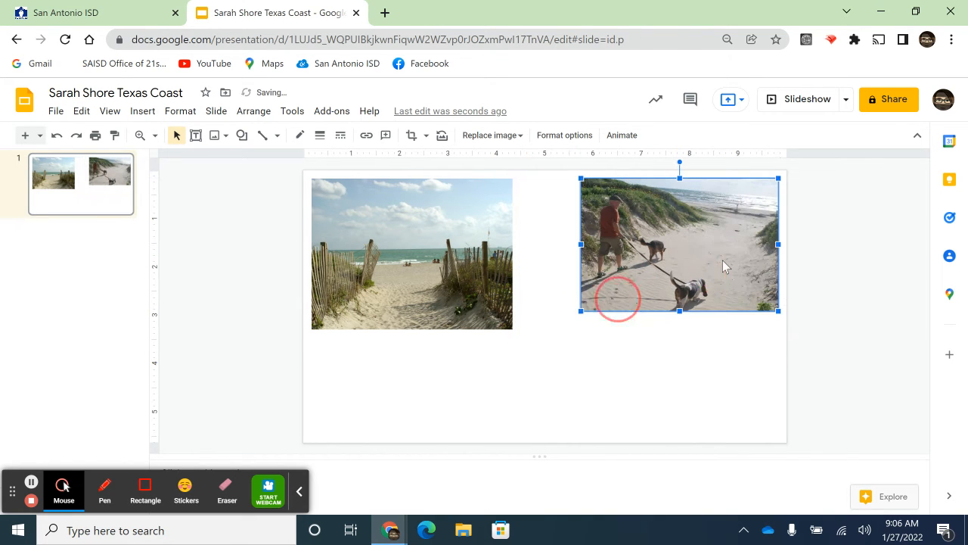
left_click_drag(724, 258, 703, 252)
left_click(734, 380)
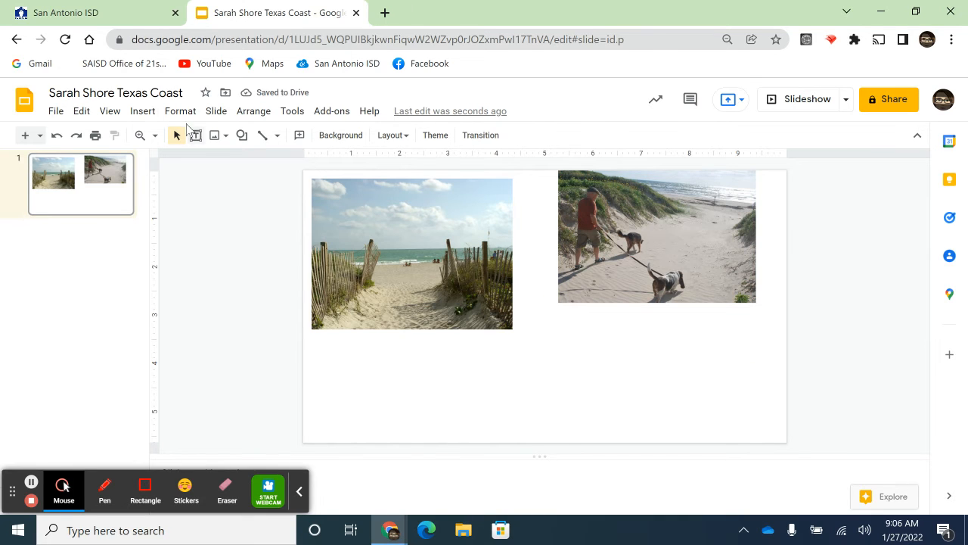
Search the web for images of "Texas beach birds" and browse the pictures
left_click(226, 136)
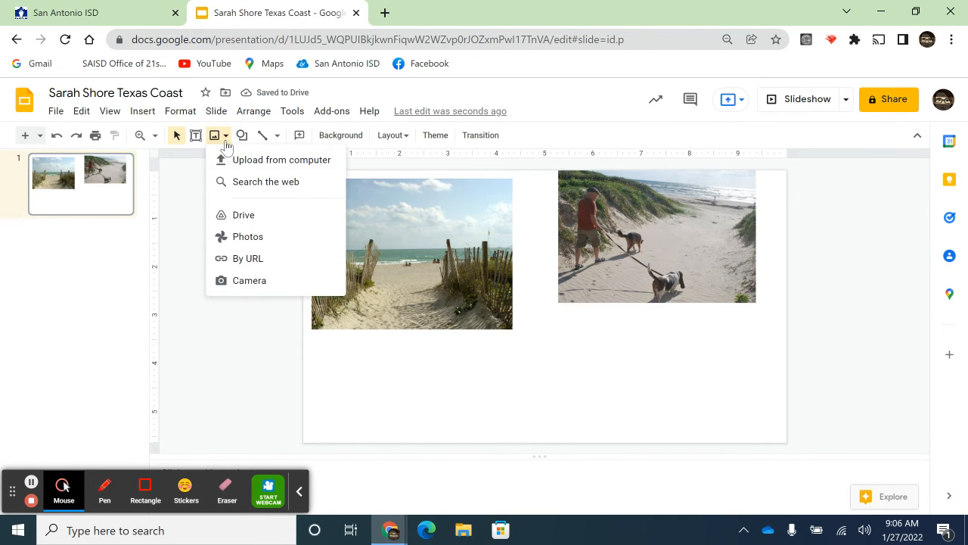
left_click(247, 186)
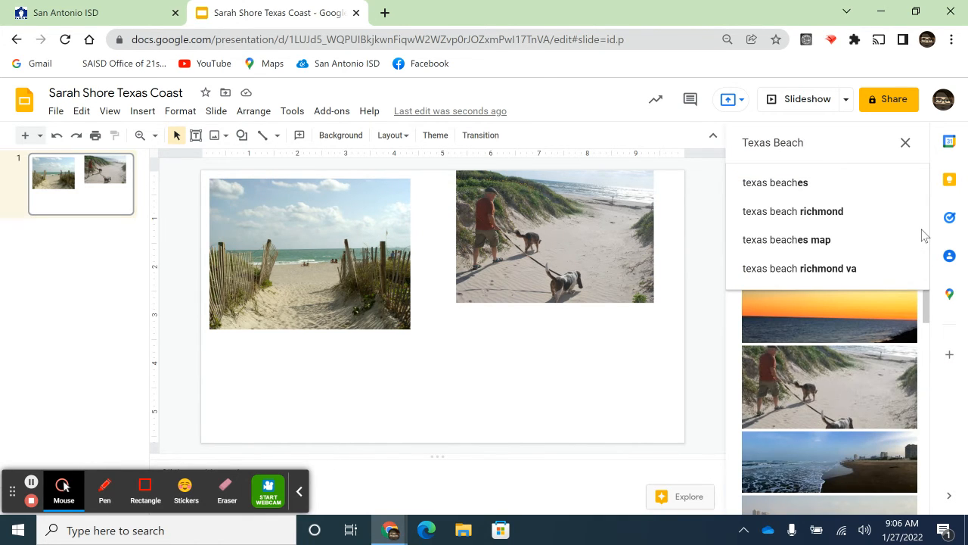
key("BackSpace")
key("BackSpace")
key("BackSpace")
key("BackSpace")
key("BackSpace")
key("BackSpace")
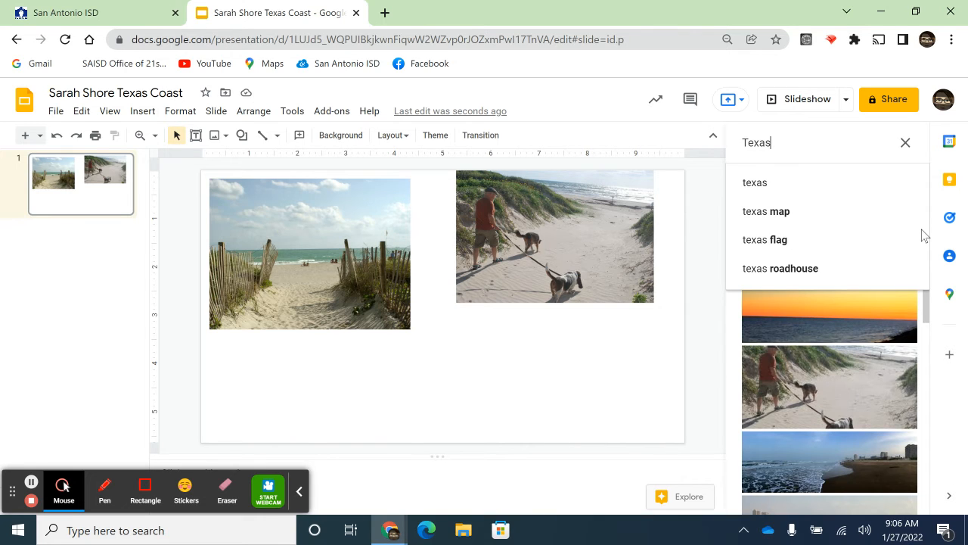
type("b")
key("BackSpace")
type("beach b")
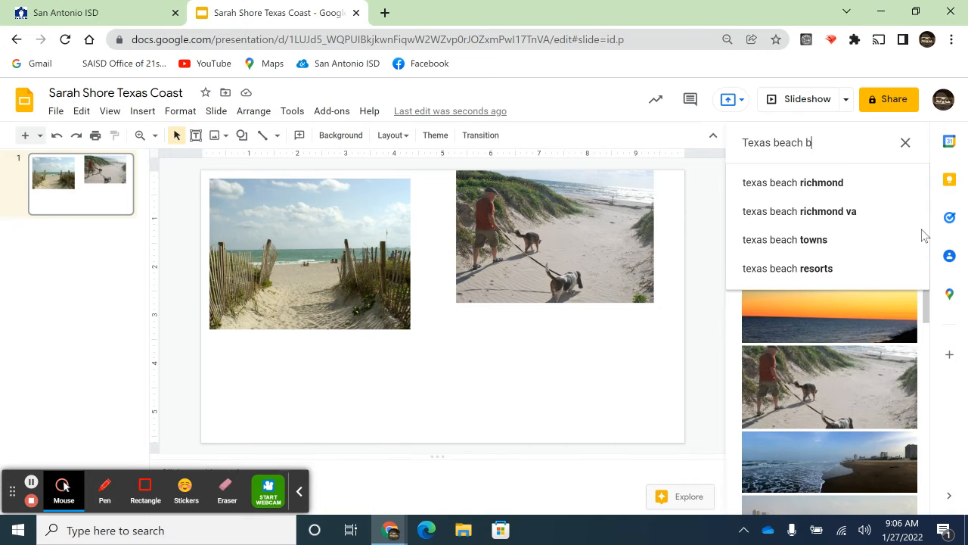
type("irds")
key("Return")
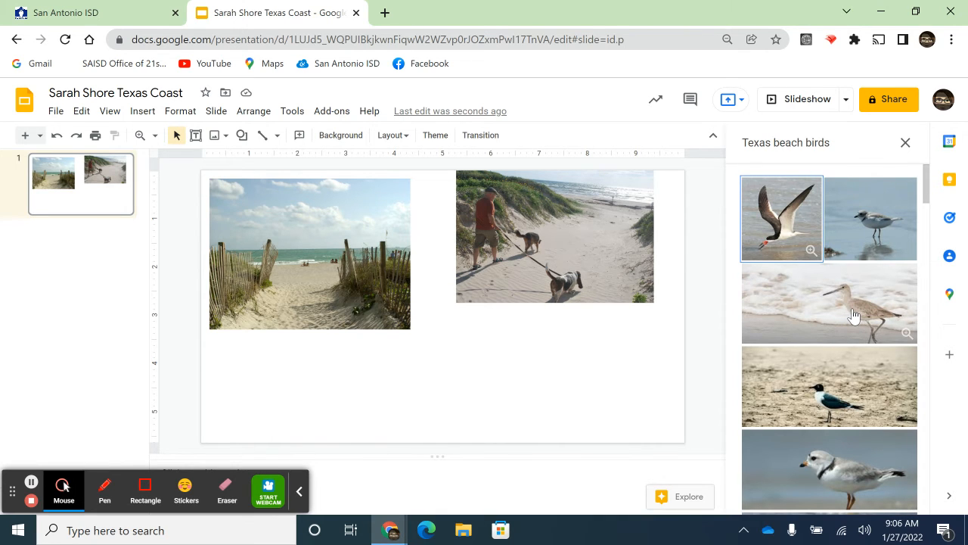
scroll(853, 488, "down", 1)
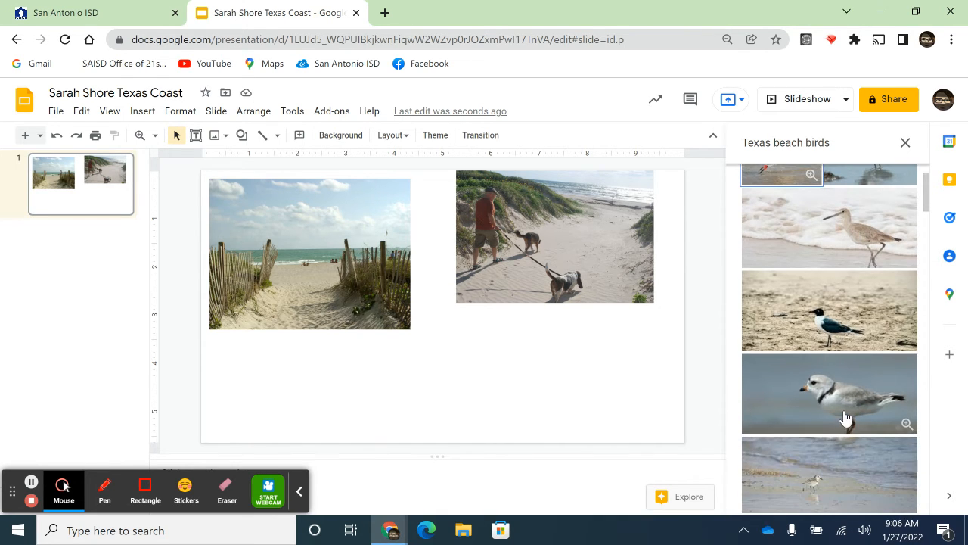
Insert the pictures of the gray-and-white bird with a dark collar and the brown bird feeding in shallow water onto the slide's lower half
left_click(844, 418)
left_click(894, 497)
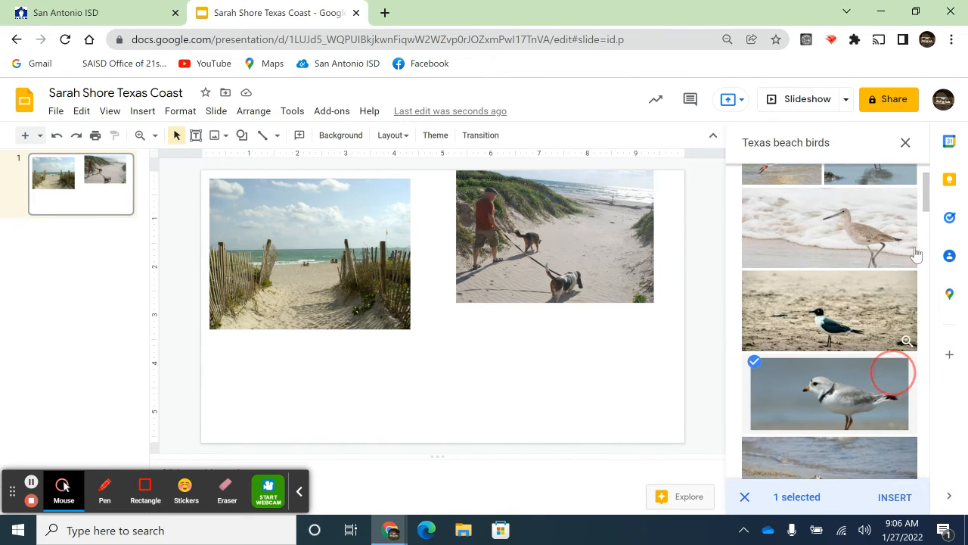
scroll(909, 324, "down", 3)
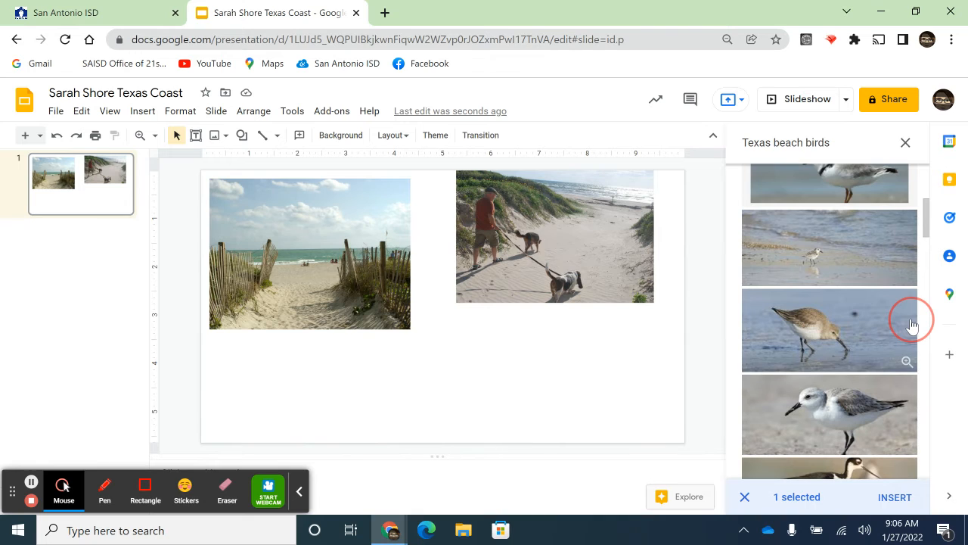
left_click(860, 348)
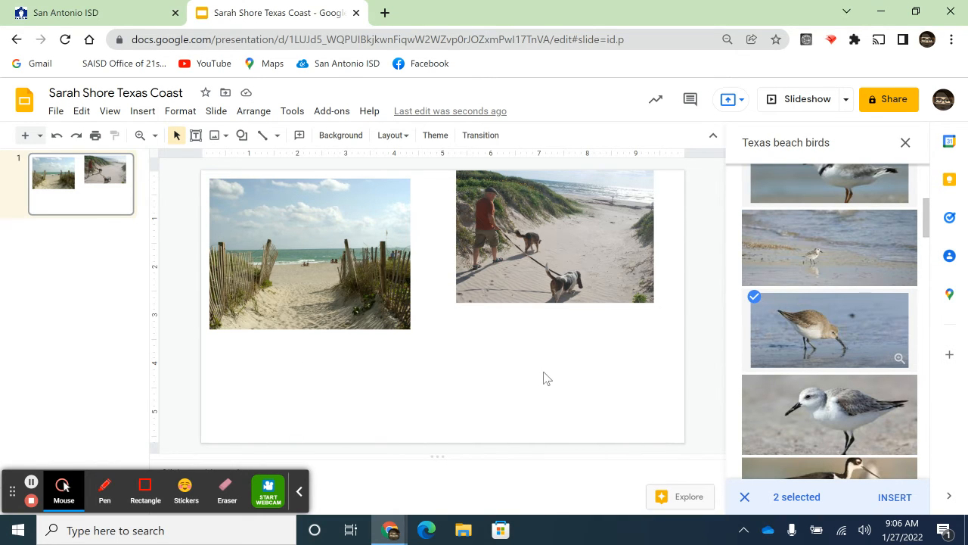
left_click(884, 504)
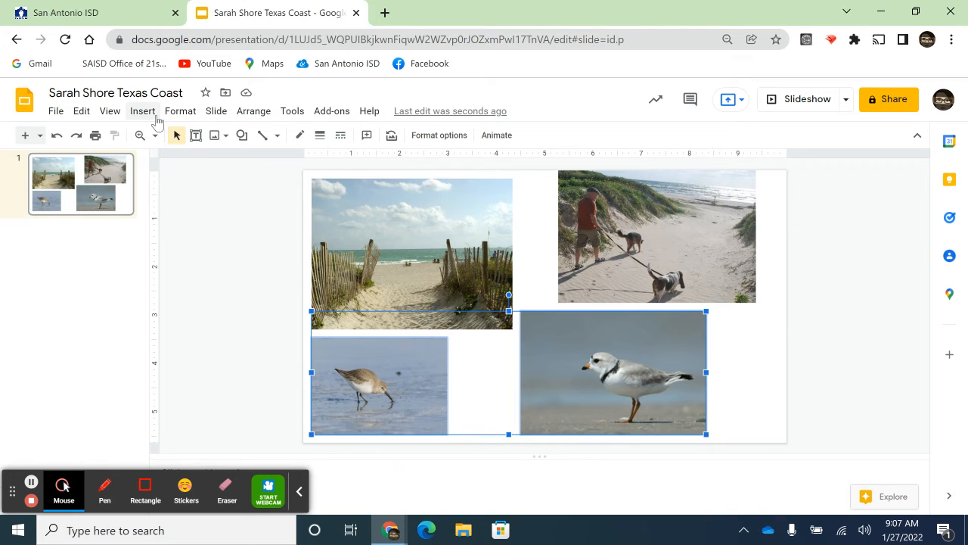
Add a new slide after the picture slide and give it the Blank layout
left_click(217, 111)
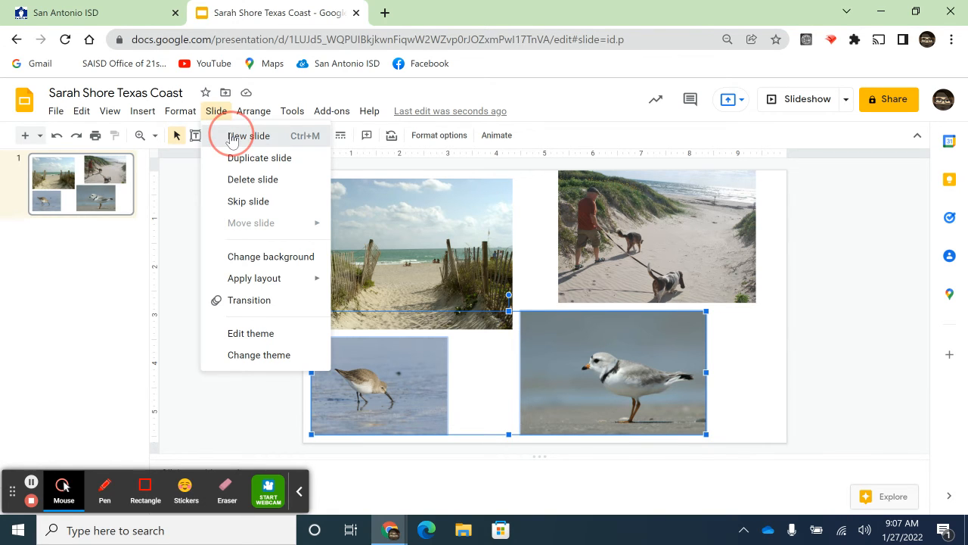
left_click(231, 137)
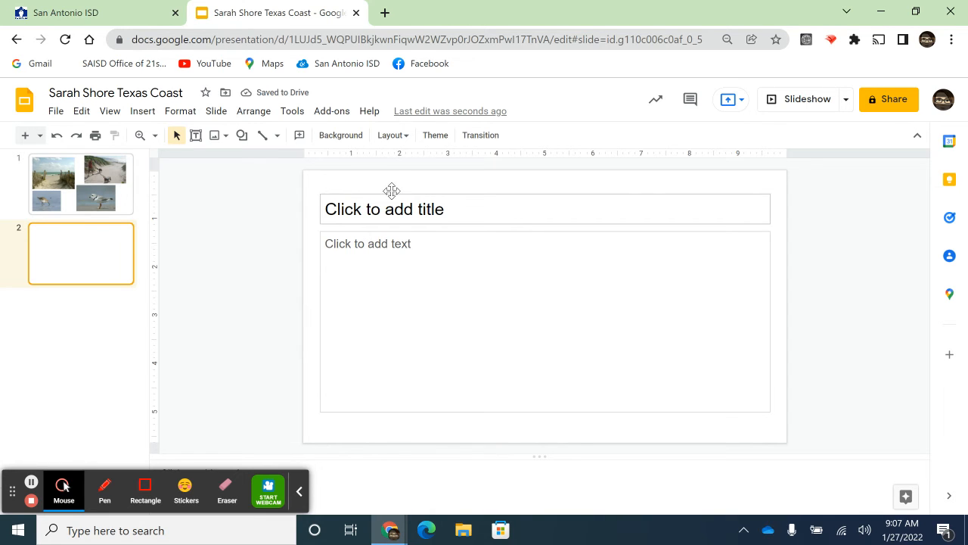
left_click(406, 135)
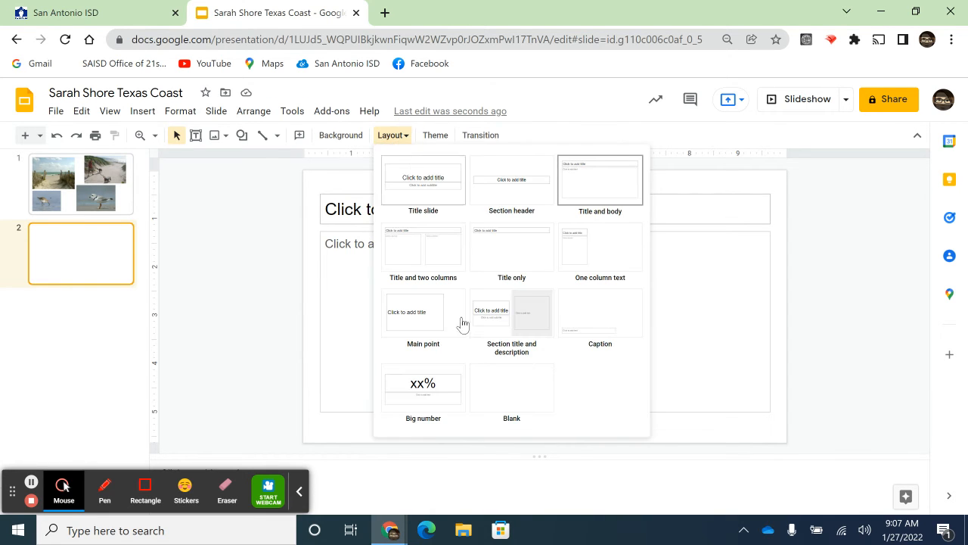
left_click(500, 399)
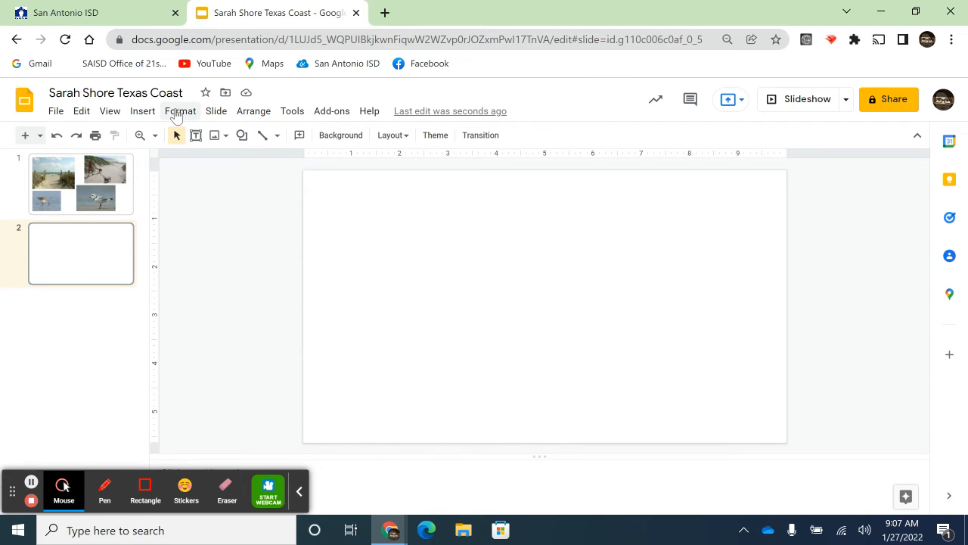
Search the web for images of "texas jellyfish" for the blank second slide and browse the pictures
left_click(142, 113)
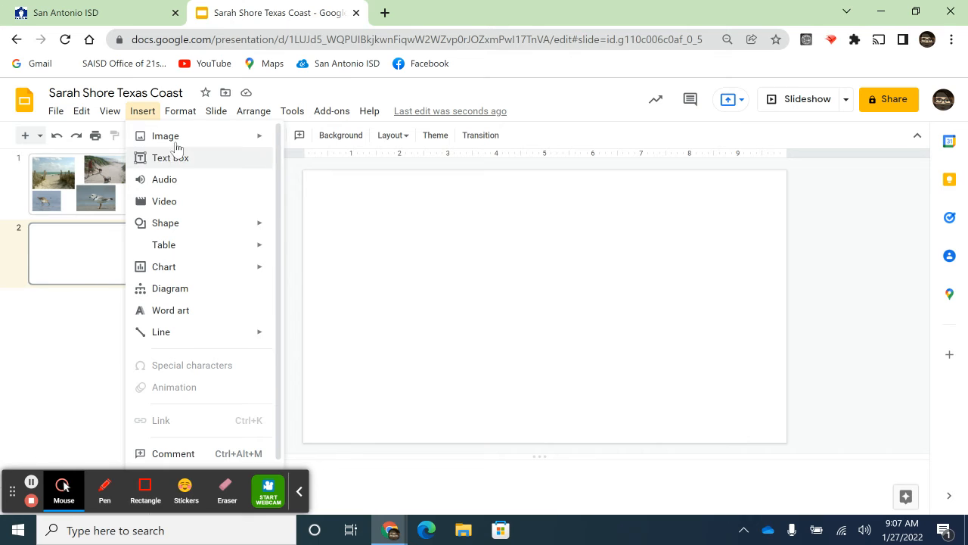
mouse_move(179, 143)
left_click(295, 170)
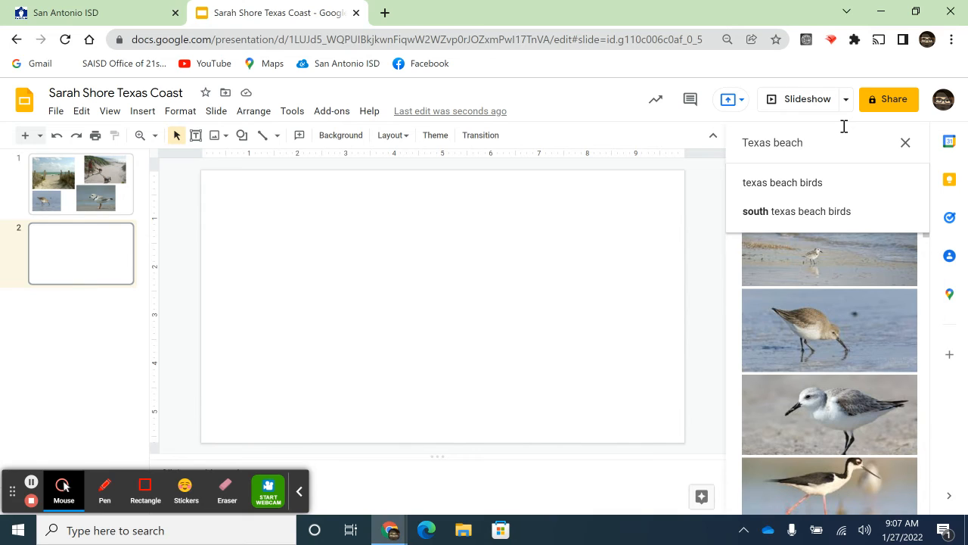
key("BackSpace")
key("BackSpace")
key("BackSpace")
key("BackSpace")
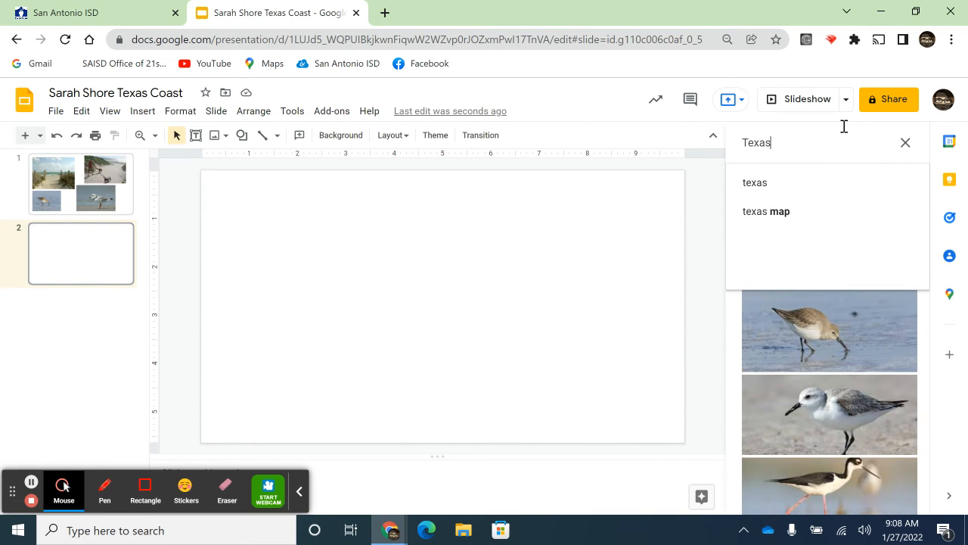
type("jelly")
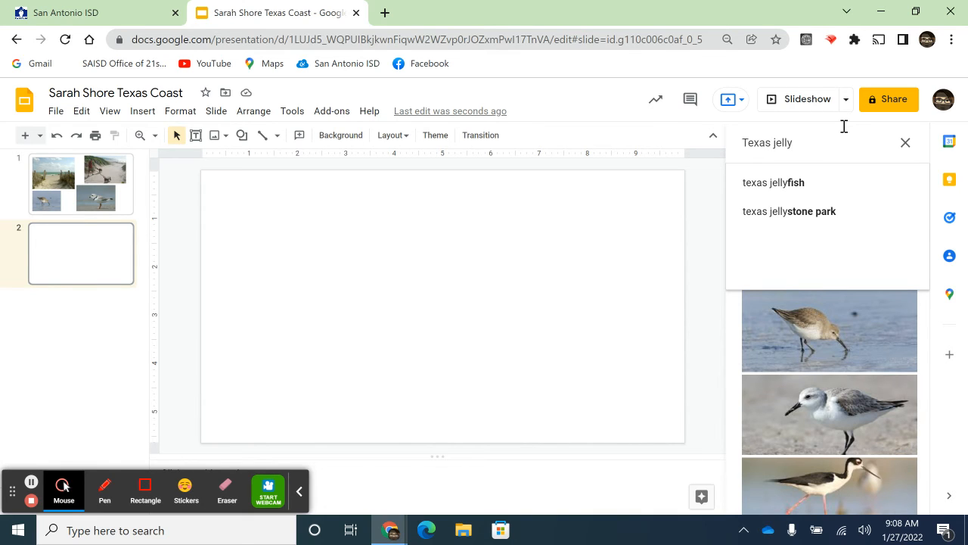
left_click(823, 184)
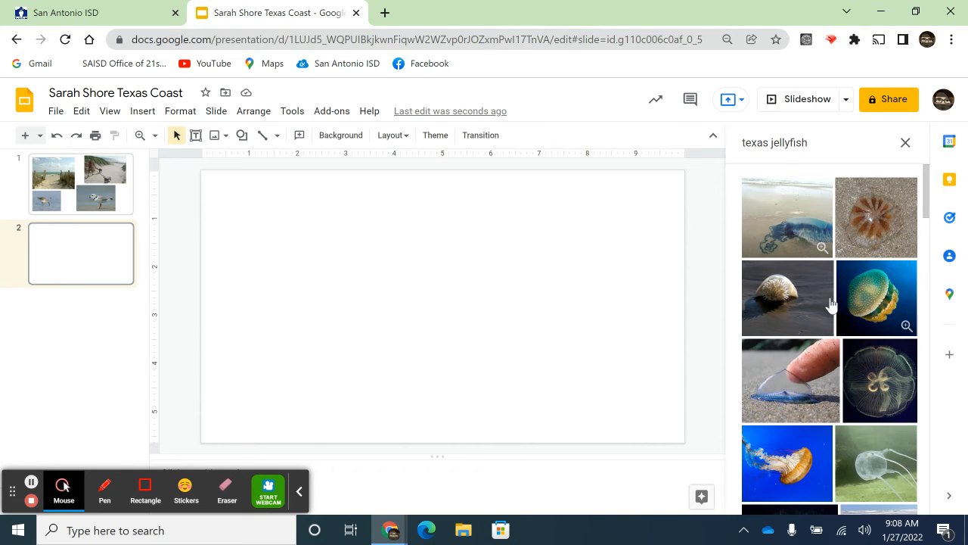
scroll(825, 301, "down", 1)
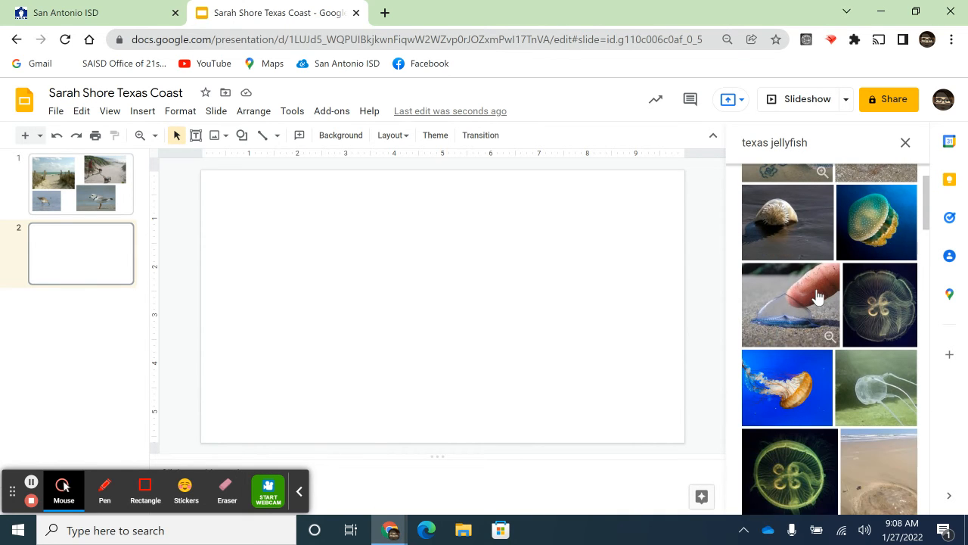
scroll(817, 319, "down", 2)
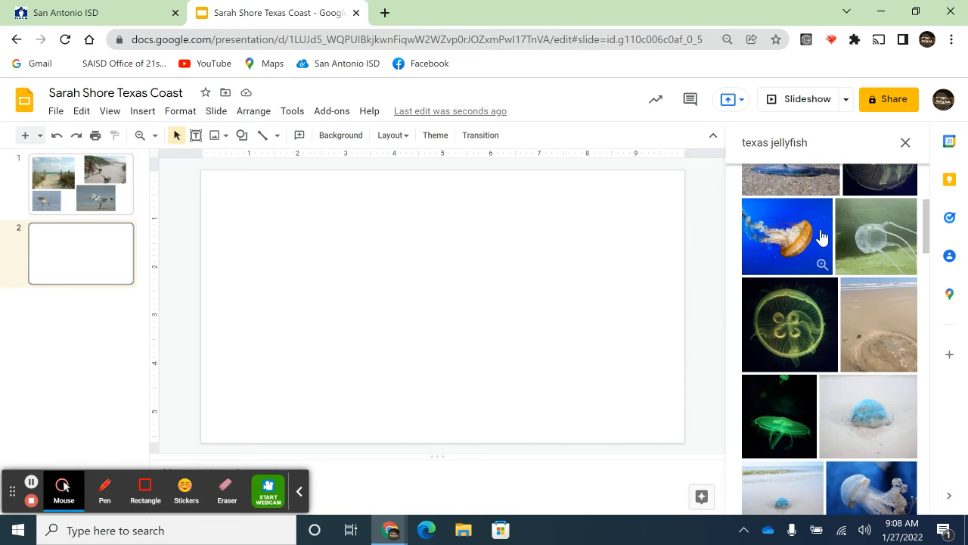
scroll(811, 333, "down", 6)
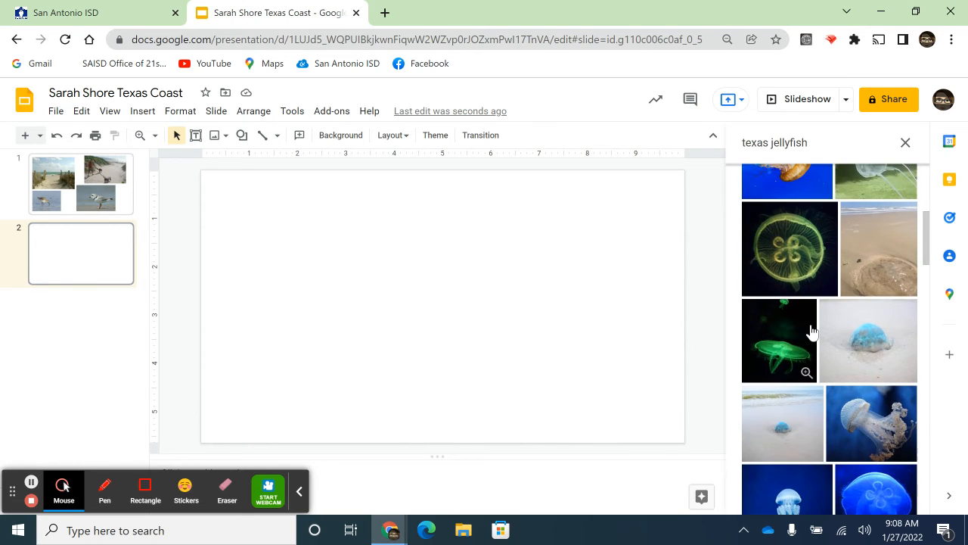